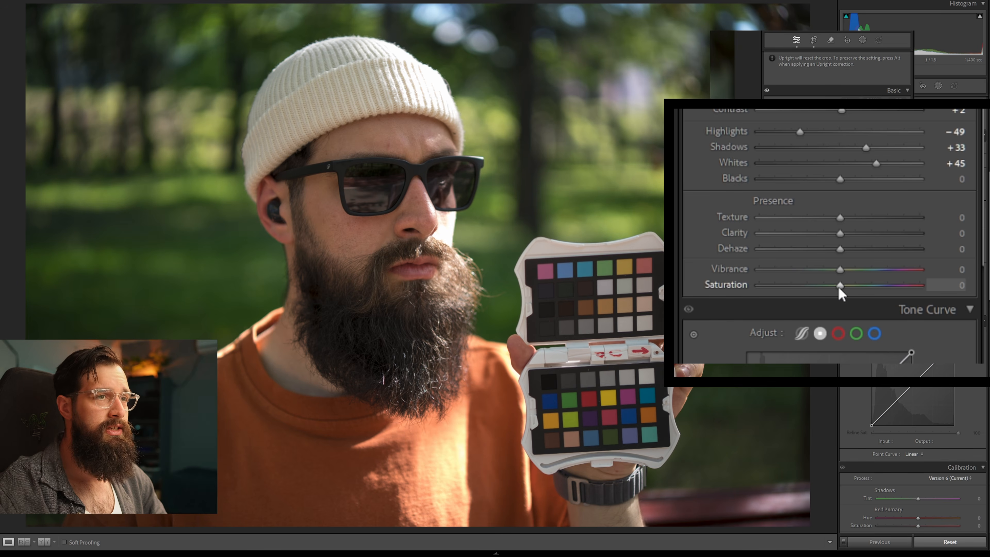
Step: Set the photo's overall Saturation to +50
{"action": "mouse_move", "coordinate": [854, 288]}
{"action": "left_mouse_down"}
{"action": "mouse_move", "coordinate": [875, 289]}
{"action": "mouse_move", "coordinate": [844, 290]}
{"action": "mouse_move", "coordinate": [872, 289]}
{"action": "left_mouse_up"}
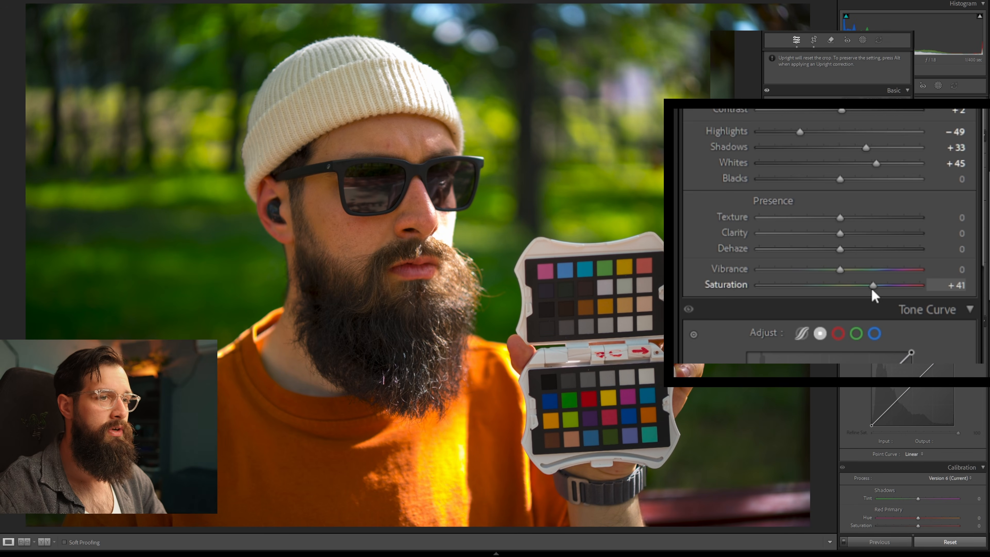
{"action": "left_click", "coordinate": [955, 285]}
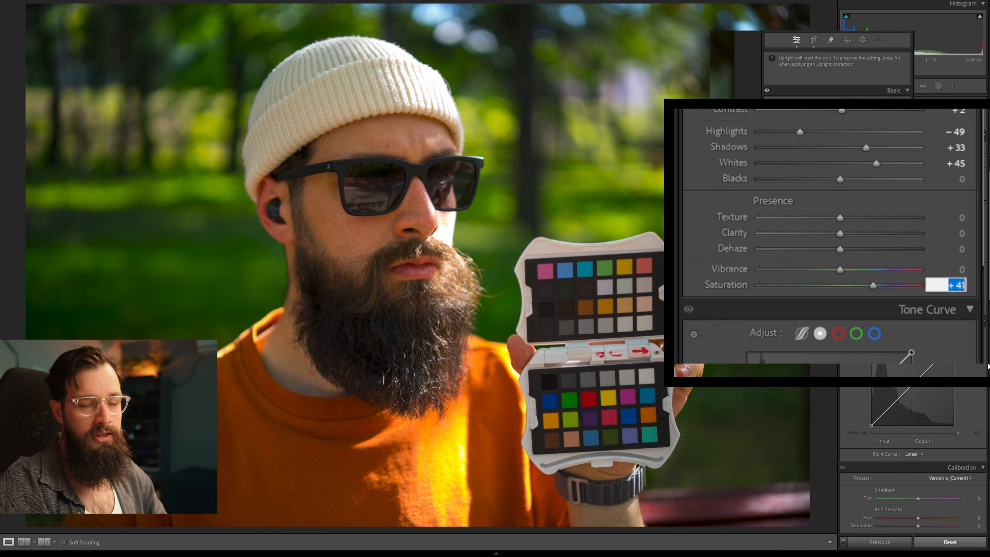
{"action": "type", "text": "50"}
{"action": "key", "text": "Return"}
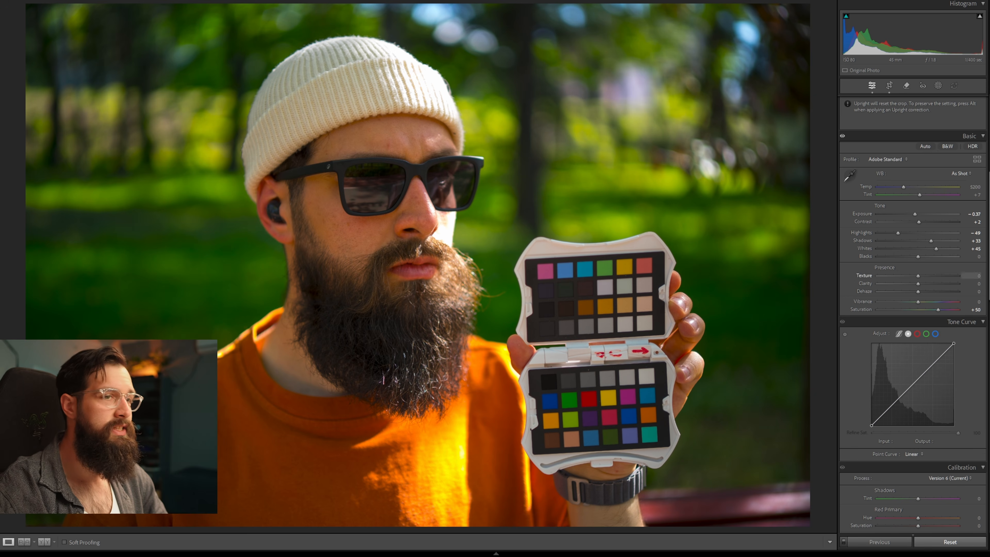
Step: Save the current look as a snapshot named SAT1
{"action": "left_click", "coordinate": [1, 253]}
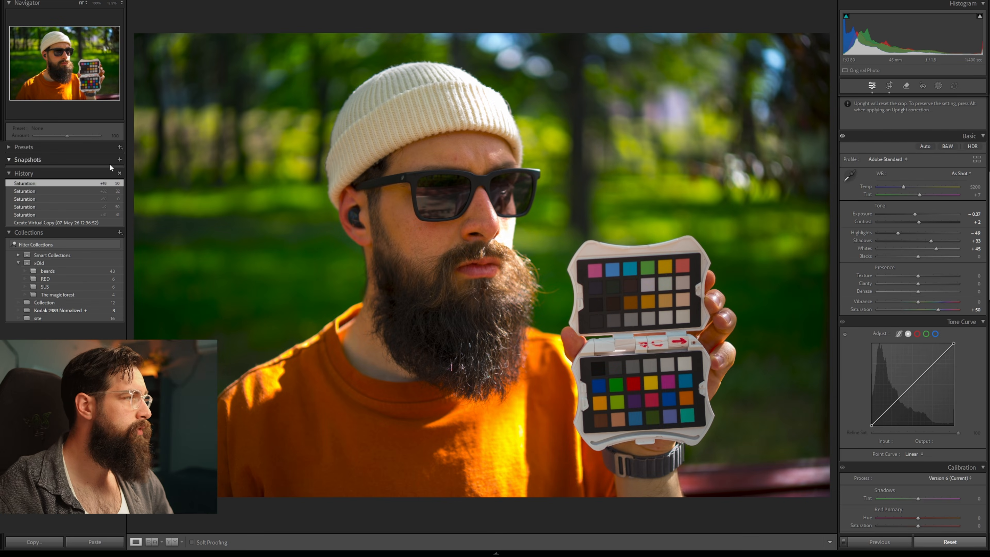
{"action": "left_click", "coordinate": [119, 160]}
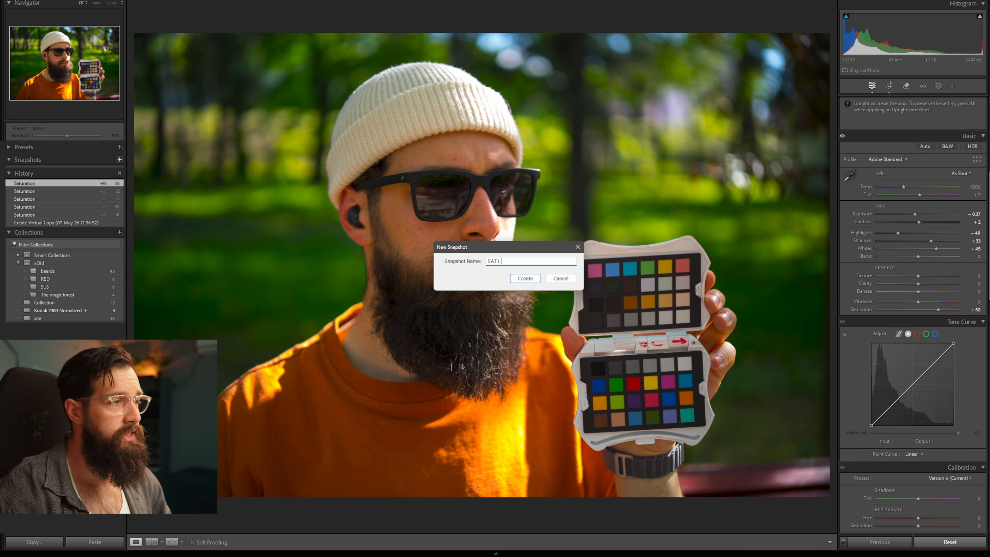
{"action": "left_click", "coordinate": [530, 281]}
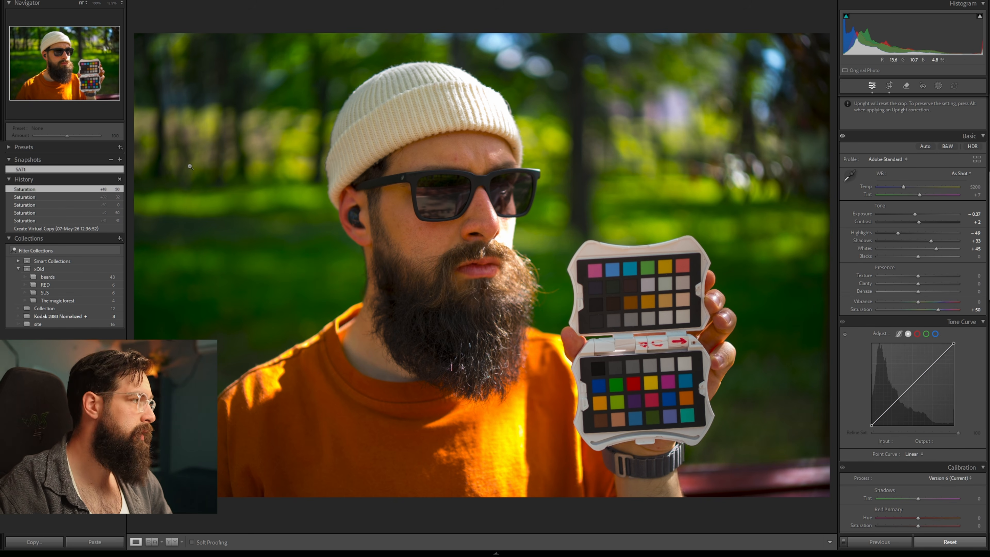
Step: Reset the overall Saturation to 0 and place a linear gradient mask beside the photo so it covers the whole image
{"action": "double_click", "coordinate": [937, 310]}
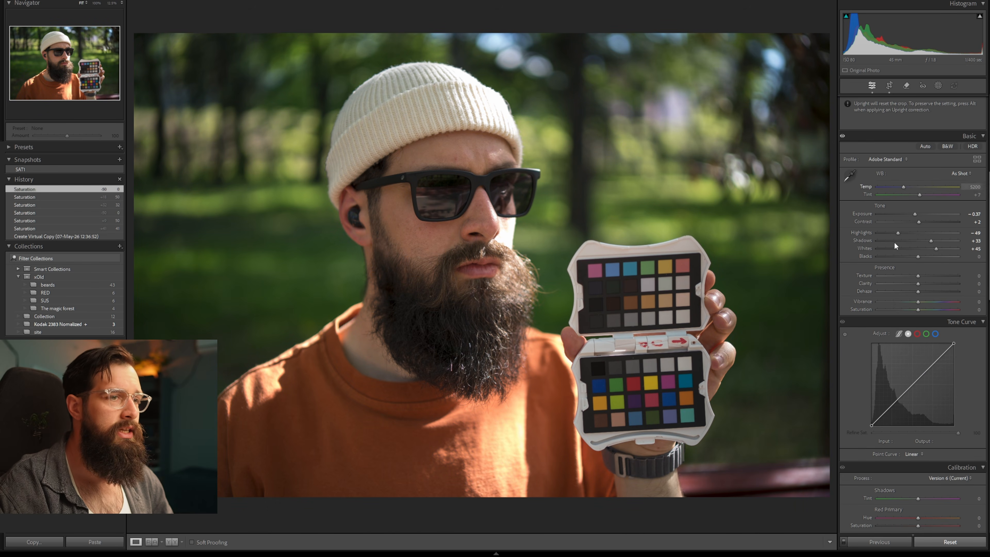
{"action": "left_click", "coordinate": [939, 85]}
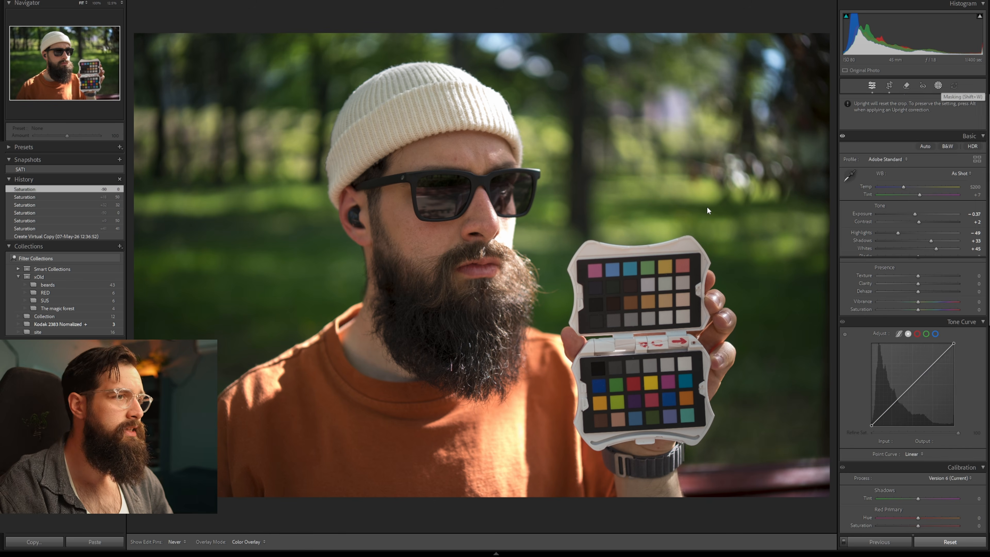
{"action": "left_click", "coordinate": [860, 182]}
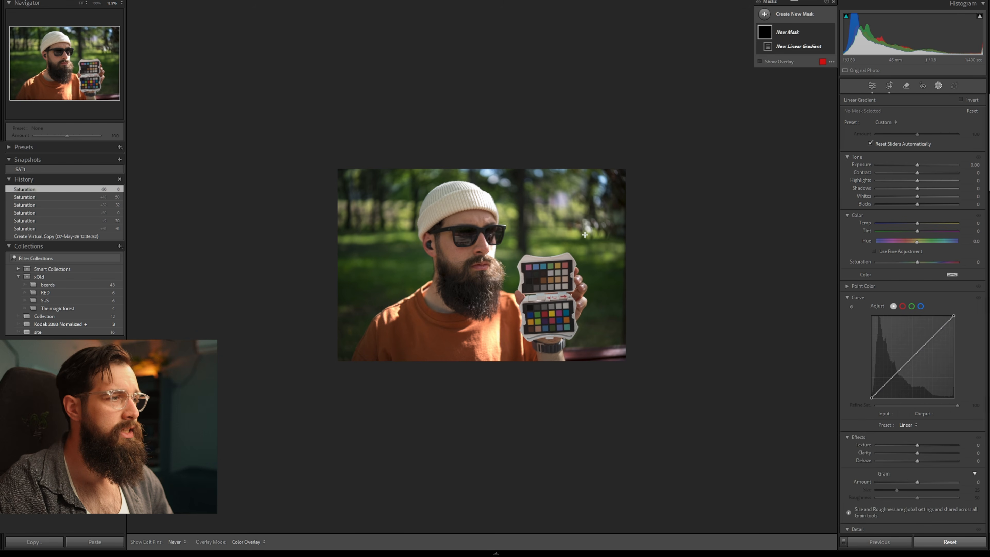
{"action": "left_click_drag", "start_coordinate": [713, 245], "coordinate": [733, 252]}
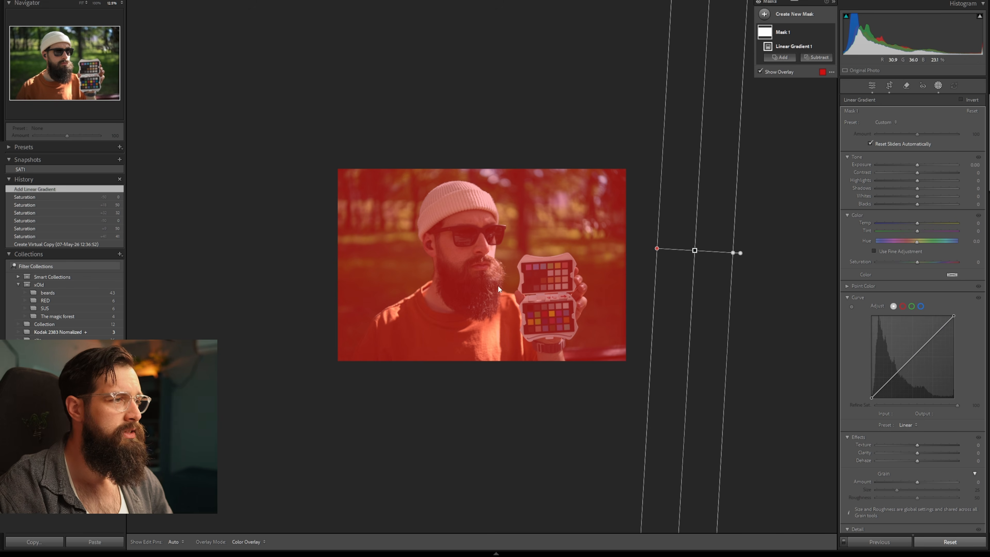
{"action": "left_click_drag", "start_coordinate": [701, 212], "coordinate": [689, 210]}
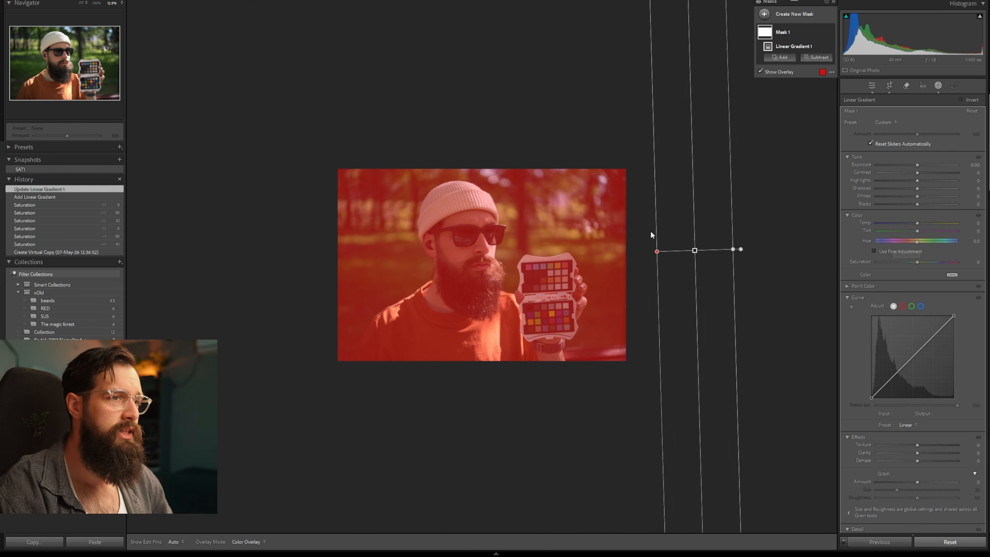
Step: Hide the mask overlay and set the linear gradient mask's Saturation to 50
{"action": "key", "text": "o"}
{"action": "left_click", "coordinate": [971, 263]}
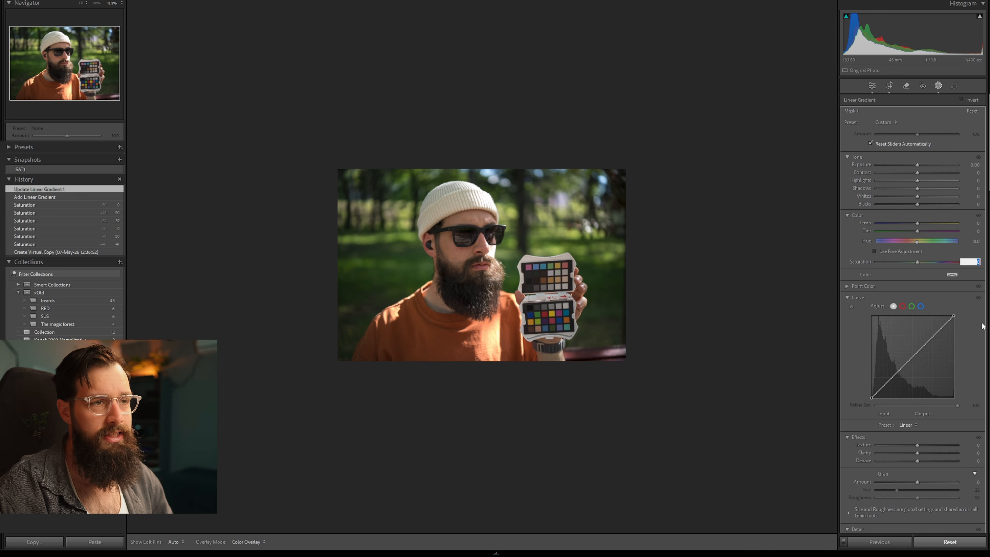
{"action": "type", "text": "50"}
{"action": "key", "text": "Return"}
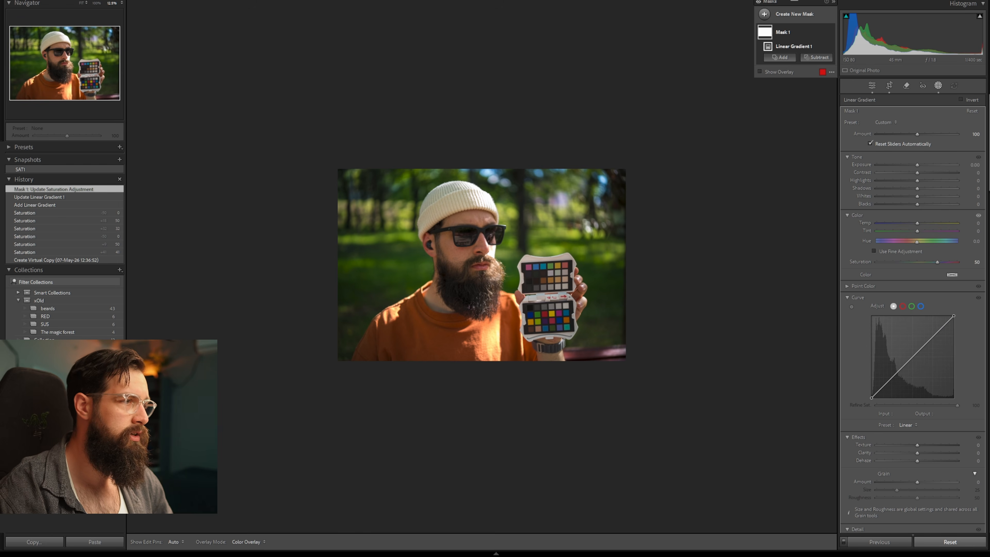
Step: Leave masking and save the masked look as a snapshot named SAT 2 - Mask
{"action": "left_click", "coordinate": [935, 88]}
{"action": "left_click", "coordinate": [492, 255]}
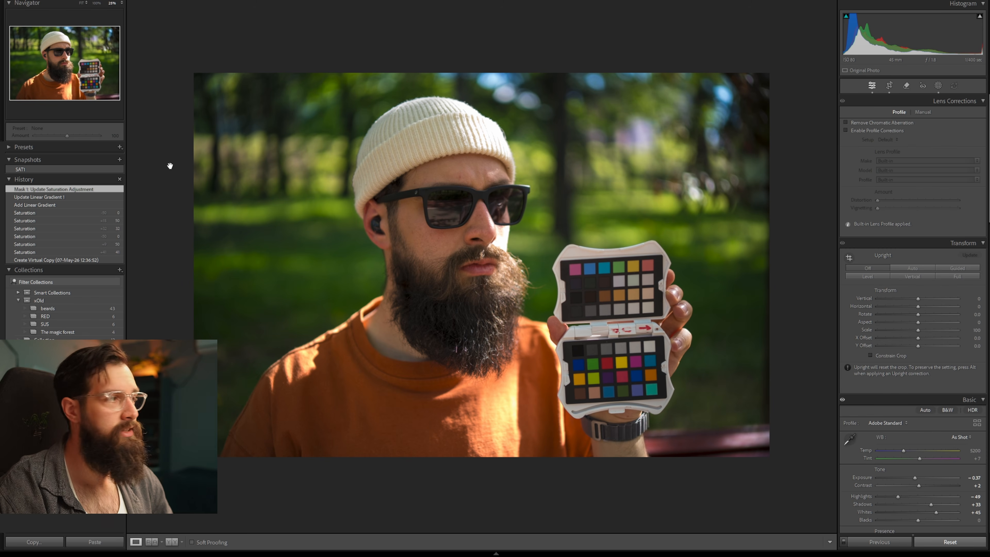
{"action": "left_click", "coordinate": [120, 160]}
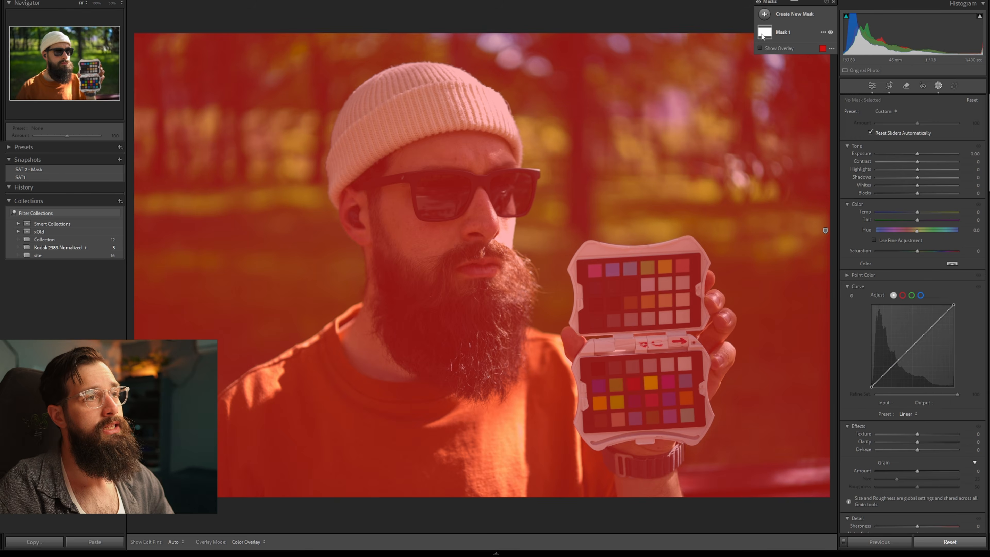
Step: Delete Mask 1 and return to the global adjustments
{"action": "right_click", "coordinate": [760, 35]}
{"action": "left_click", "coordinate": [790, 102]}
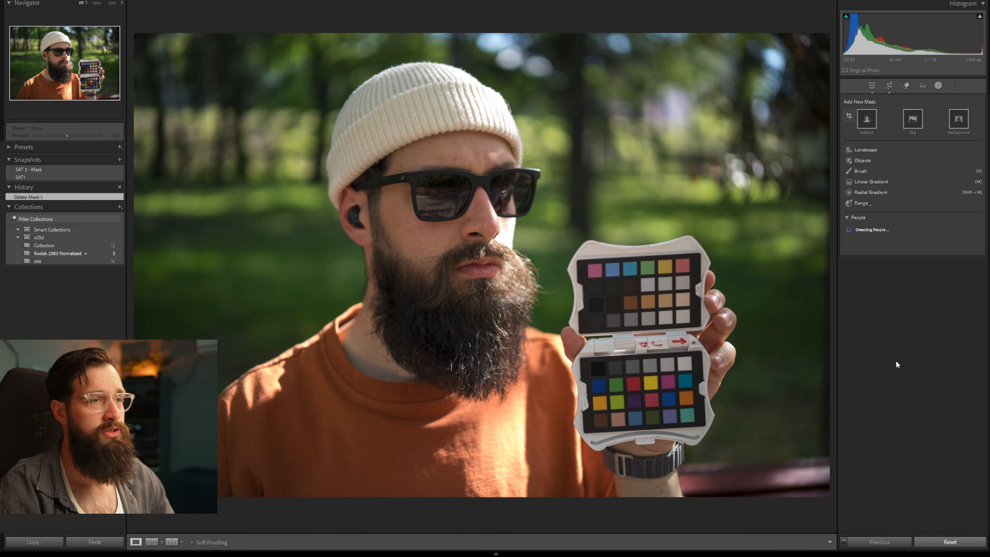
{"action": "key", "text": "shift+w"}
Step: Set the Color Mixer saturation of all eight colours, from Red through Magenta, to +50
{"action": "scroll", "coordinate": [890, 360], "scroll_direction": "down", "scroll_amount": 10}
{"action": "scroll", "coordinate": [881, 354], "scroll_direction": "down", "scroll_amount": 5}
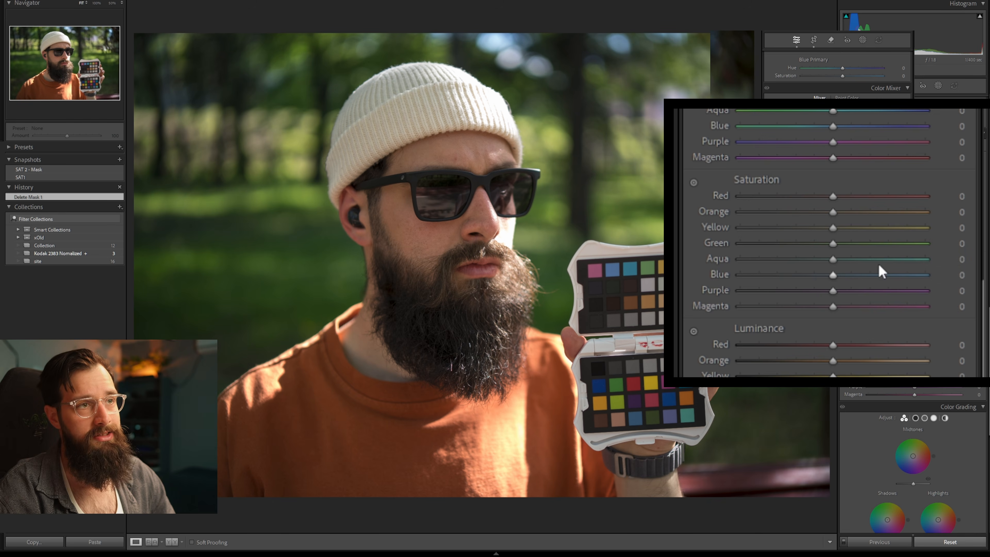
{"action": "left_click", "coordinate": [954, 197]}
{"action": "type", "text": "50"}
{"action": "key", "text": "Tab"}
{"action": "type", "text": "50"}
{"action": "key", "text": "Tab"}
{"action": "type", "text": "50"}
{"action": "key", "text": "Tab"}
{"action": "type", "text": "50"}
{"action": "key", "text": "Tab"}
{"action": "type", "text": "50"}
{"action": "key", "text": "Tab"}
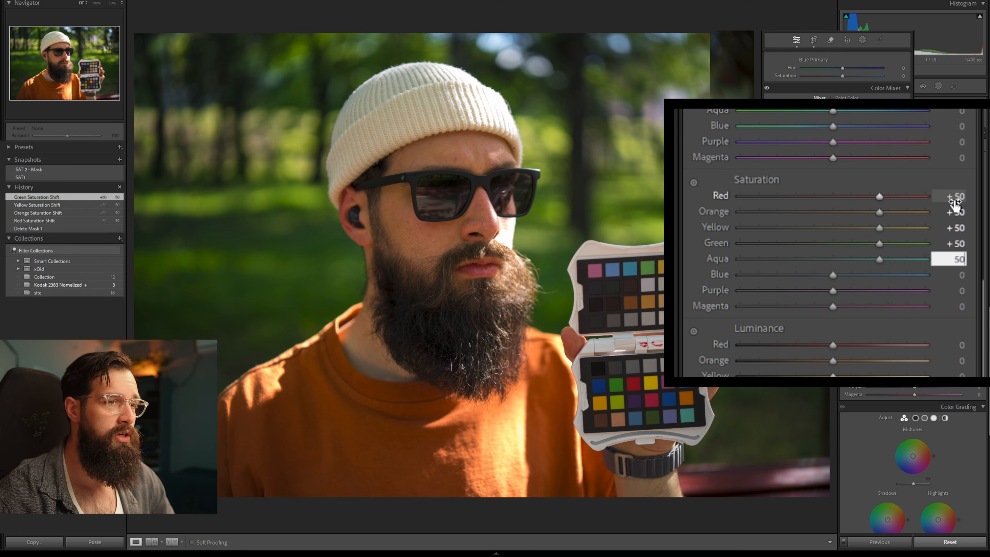
{"action": "type", "text": "50"}
{"action": "key", "text": "Tab"}
{"action": "type", "text": "50"}
{"action": "key", "text": "Tab"}
{"action": "type", "text": "50"}
{"action": "key", "text": "Return"}
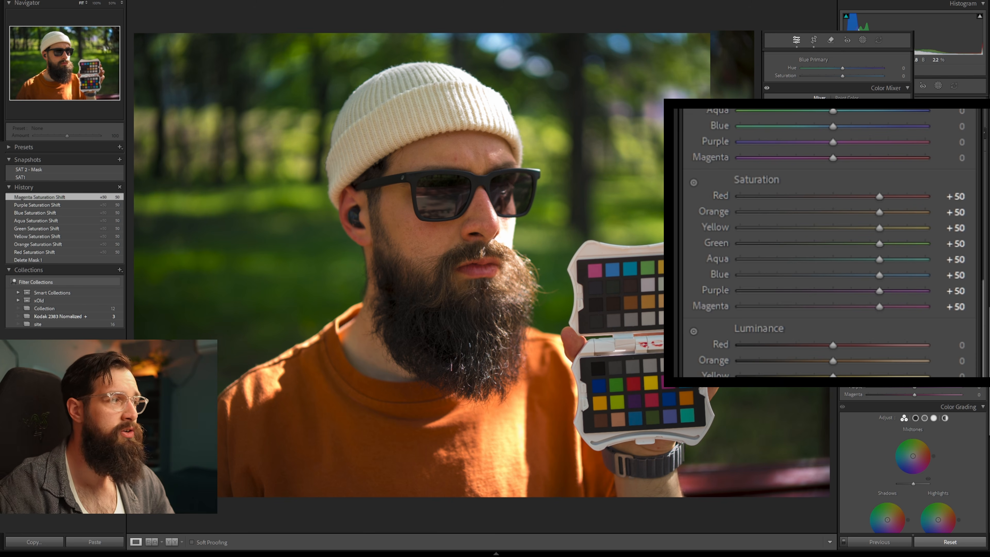
Step: Save the look as a snapshot named HSL and reset all Color Mixer saturation values
{"action": "left_click", "coordinate": [120, 159]}
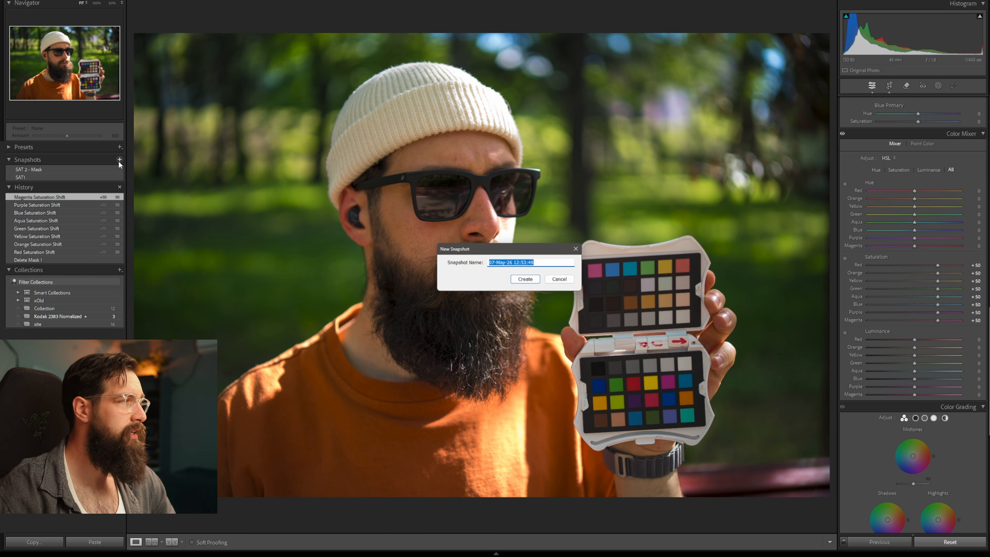
{"action": "key", "text": "Return"}
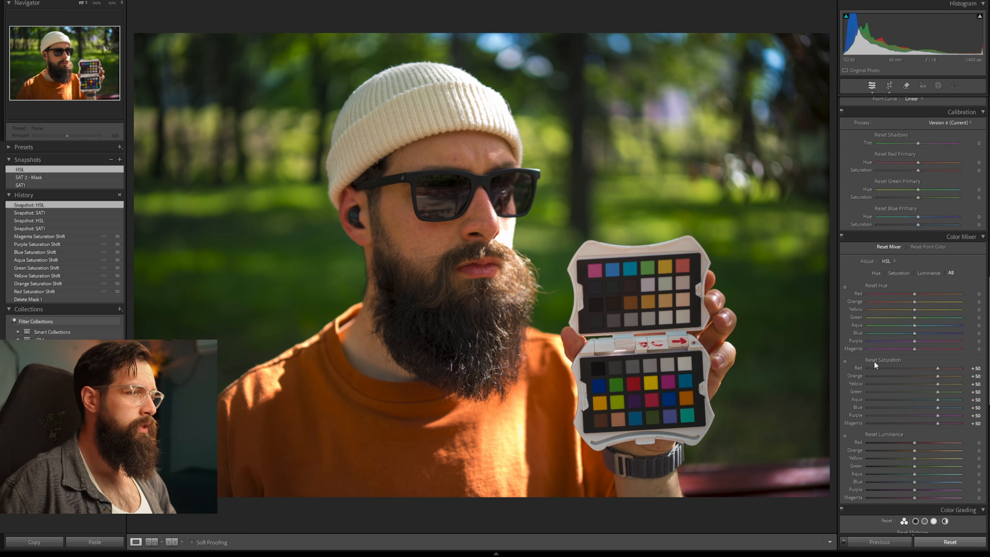
{"action": "double_click", "coordinate": [876, 360]}
Step: Set the Calibration saturation of the red, green and blue primaries to +50 each
{"action": "scroll", "coordinate": [866, 311], "scroll_direction": "up", "scroll_amount": 3}
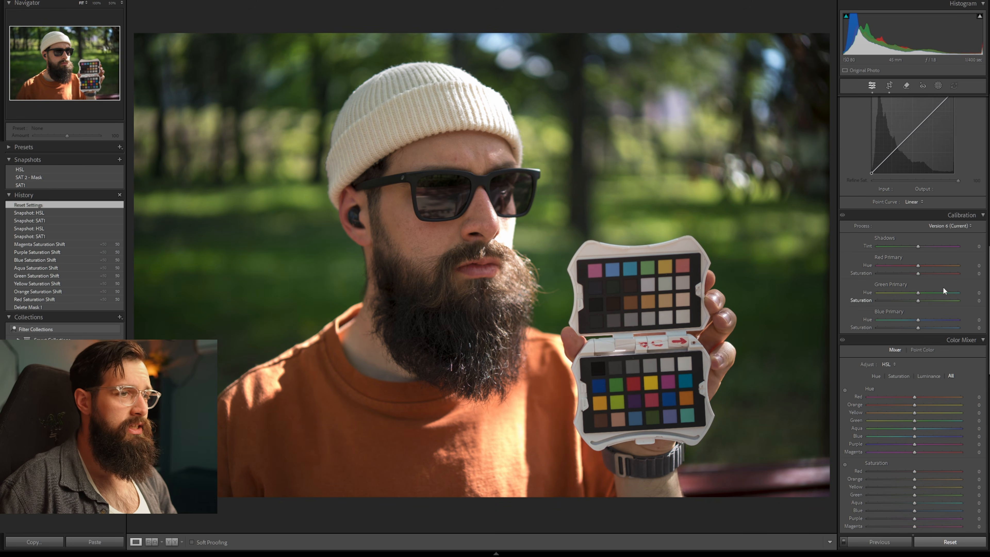
{"action": "left_click", "coordinate": [975, 273]}
{"action": "type", "text": "50"}
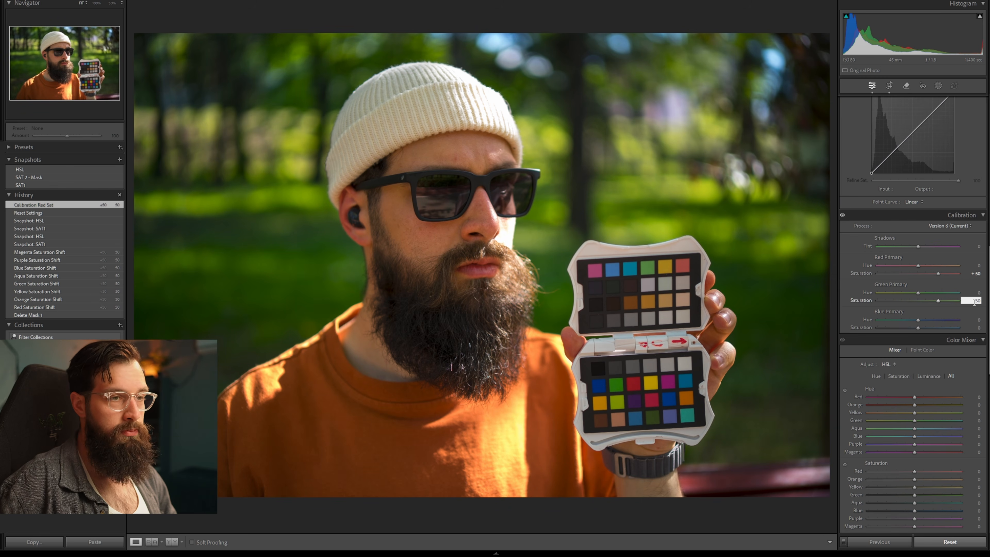
{"action": "left_click", "coordinate": [971, 327]}
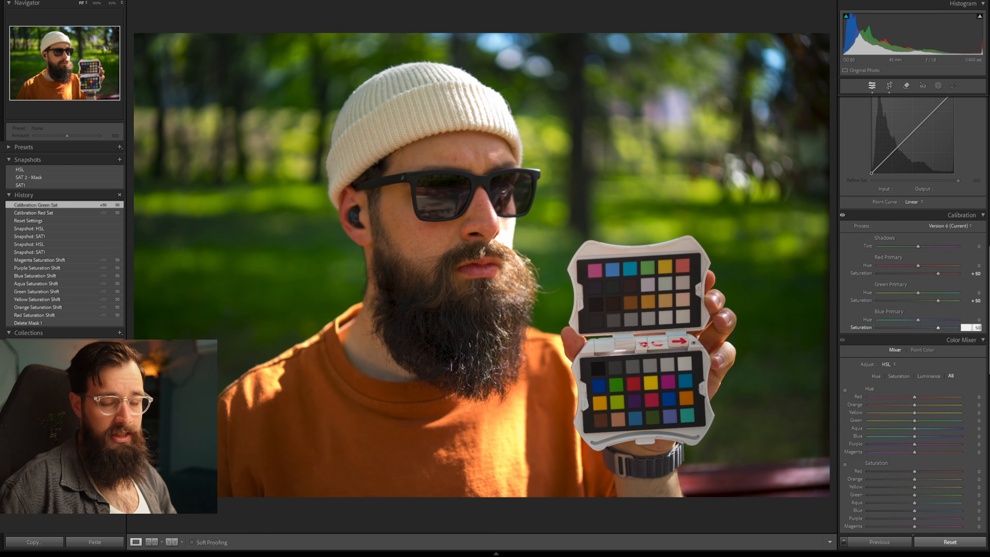
{"action": "type", "text": "50"}
{"action": "key", "text": "Return"}
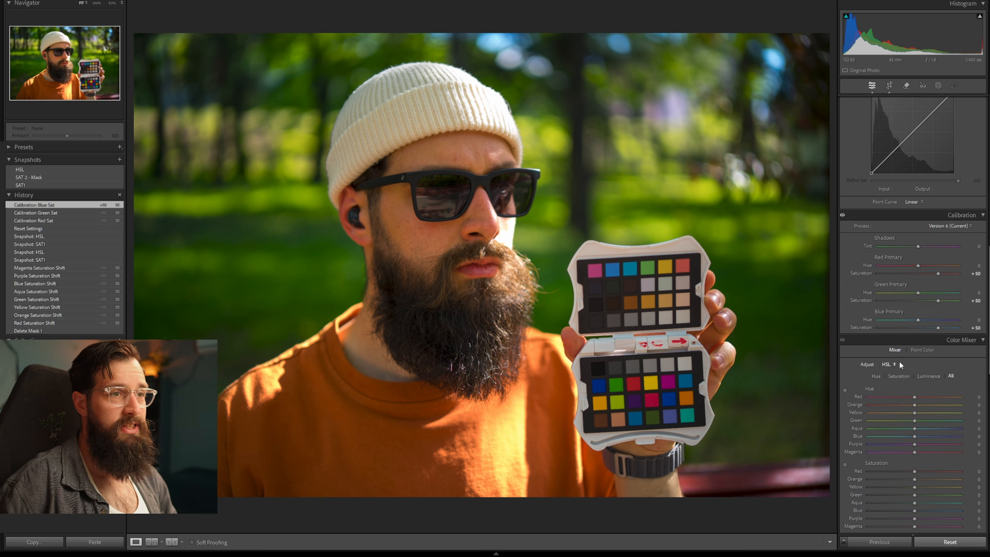
Step: Save the calibration look as a snapshot named CALIRBATION
{"action": "left_click", "coordinate": [119, 159]}
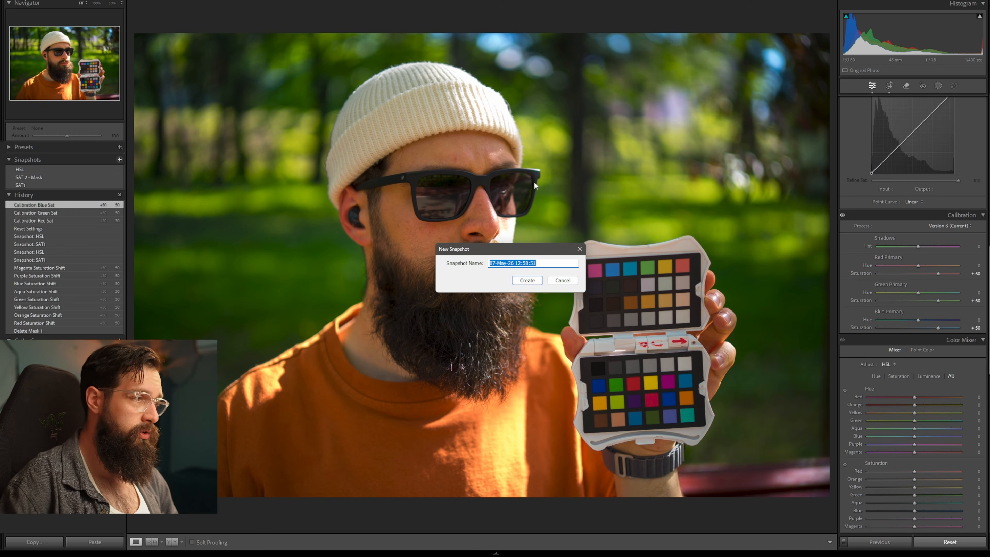
{"action": "type", "text": "Ca"}
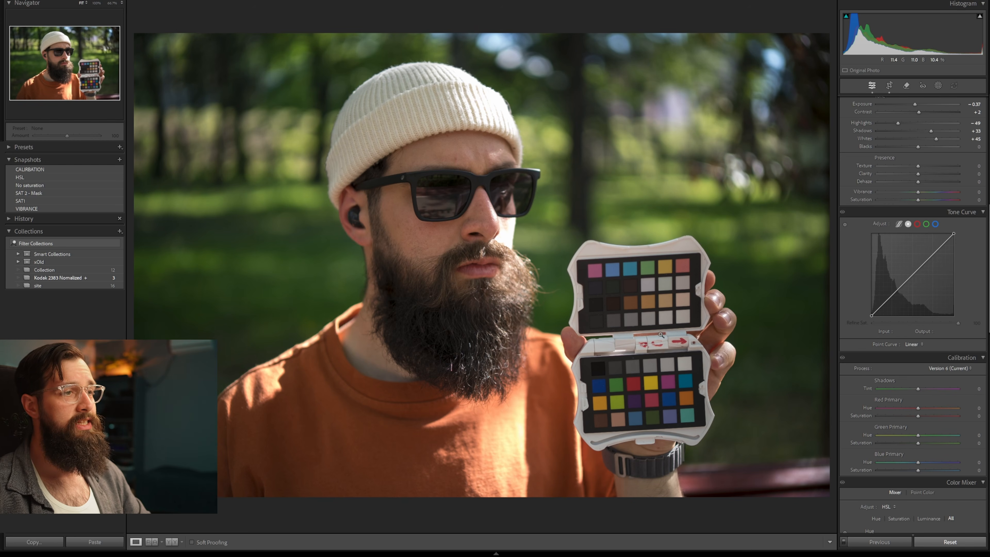
Step: Test Vibrance at +100 against a close-up of the colour chart, resetting it between tries
{"action": "left_click", "coordinate": [676, 342]}
{"action": "left_click_drag", "start_coordinate": [434, 252], "coordinate": [550, 225]}
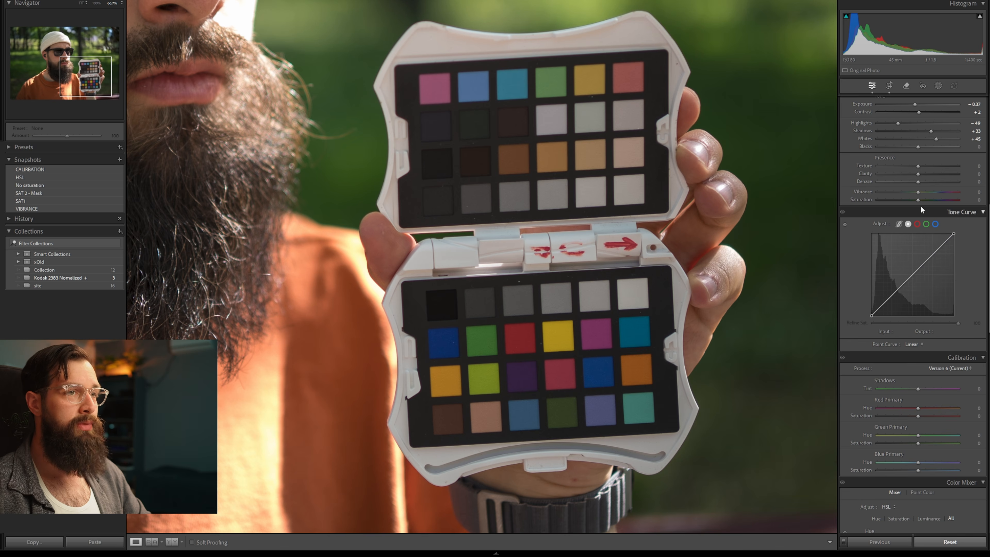
{"action": "left_click_drag", "start_coordinate": [922, 192], "coordinate": [951, 195]}
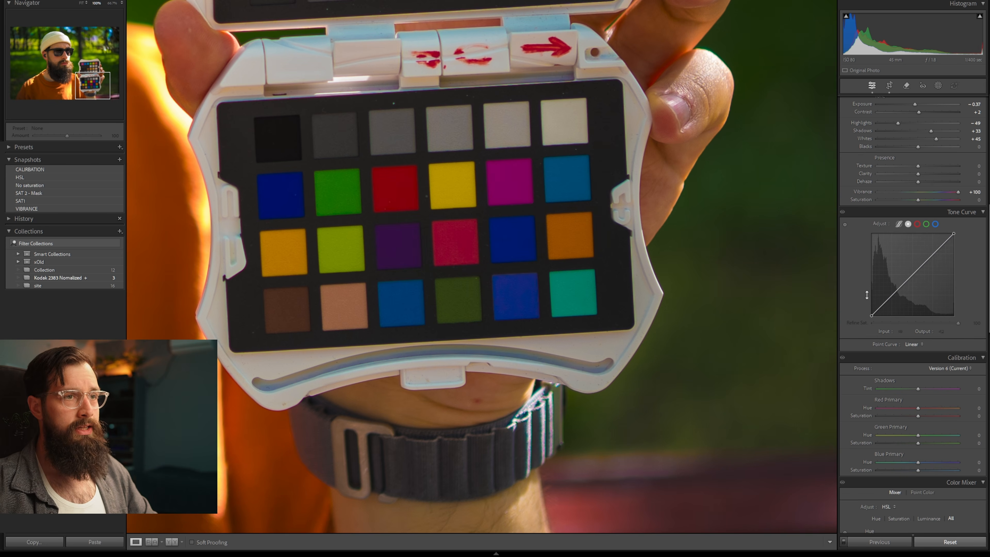
{"action": "double_click", "coordinate": [958, 192]}
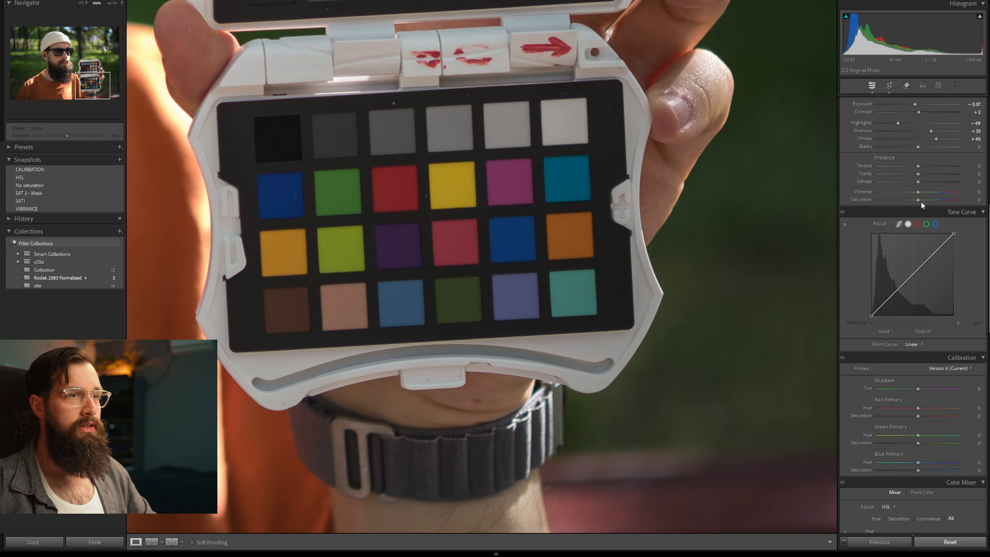
{"action": "left_click_drag", "start_coordinate": [918, 194], "coordinate": [966, 194]}
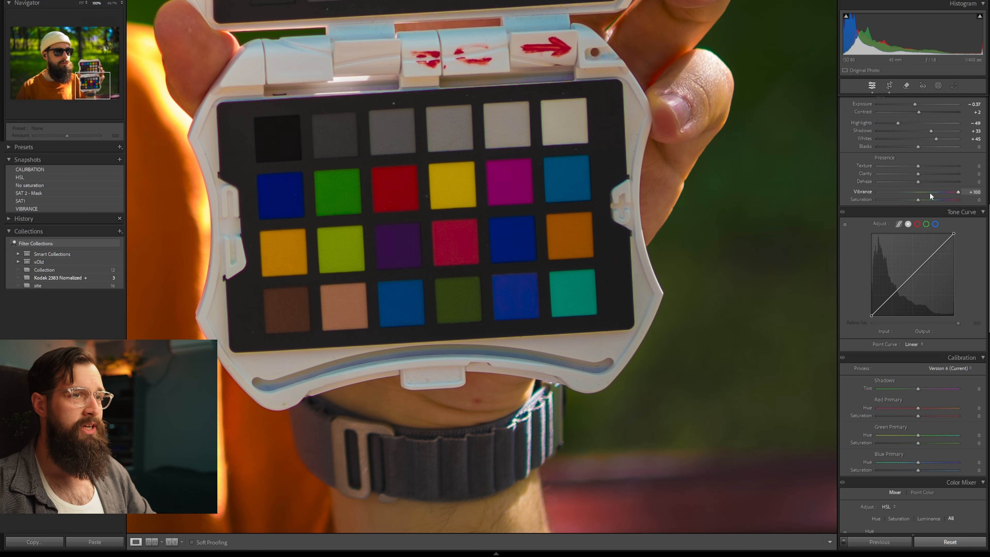
{"action": "left_click_drag", "start_coordinate": [930, 192], "coordinate": [923, 193]}
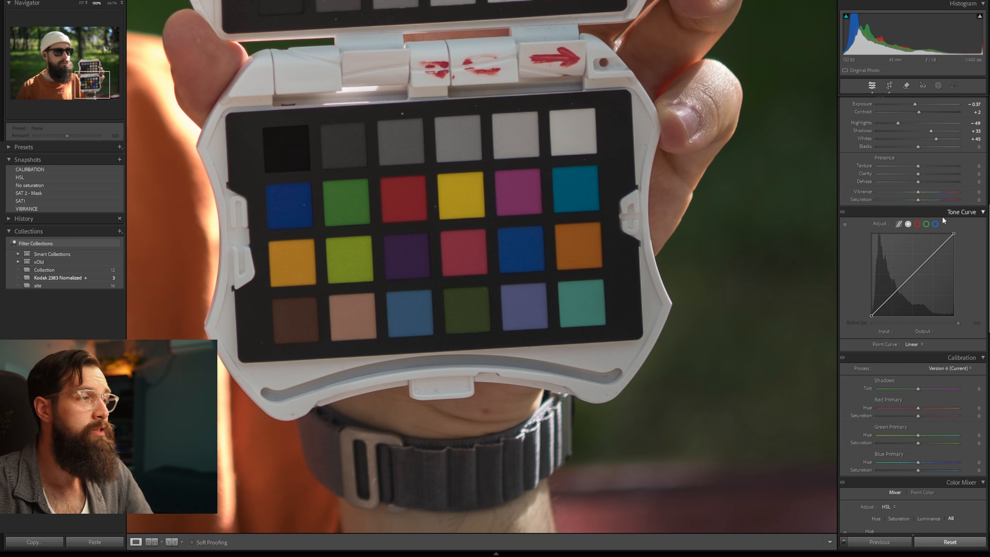
Step: Try Saturation at +59 with Vibrance at -37 to compare their effect on the colour chart patches
{"action": "left_click_drag", "start_coordinate": [918, 199], "coordinate": [941, 200]}
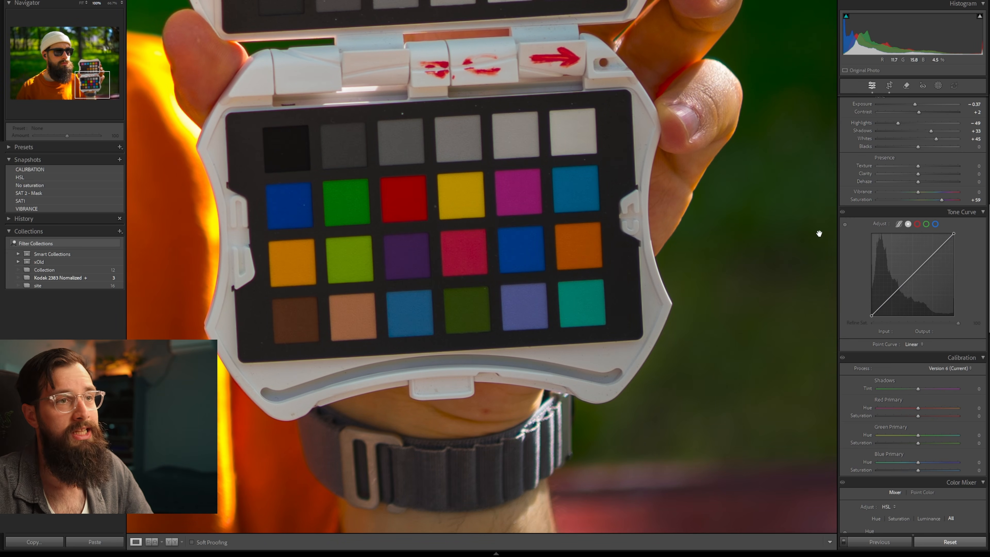
{"action": "left_click_drag", "start_coordinate": [918, 192], "coordinate": [897, 195]}
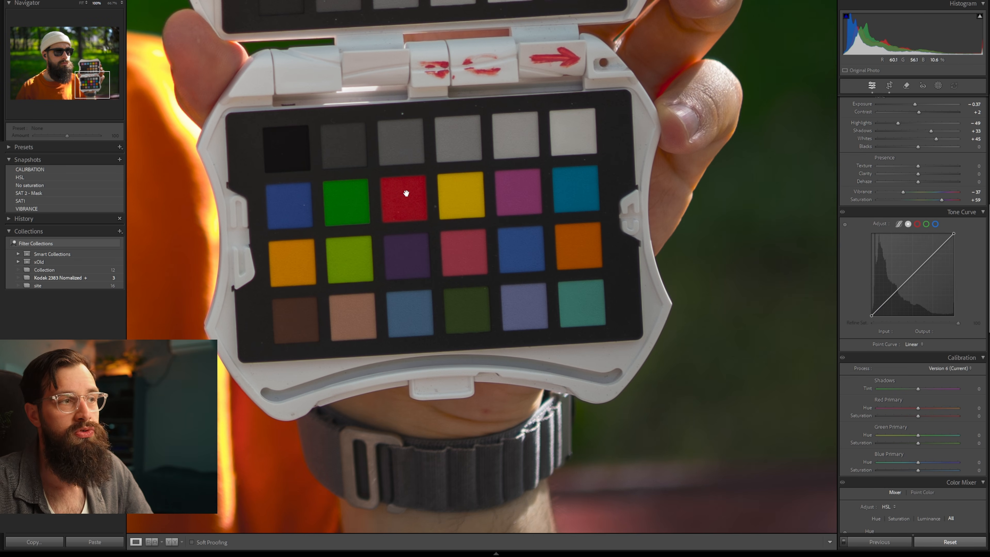
{"action": "left_click", "coordinate": [490, 224]}
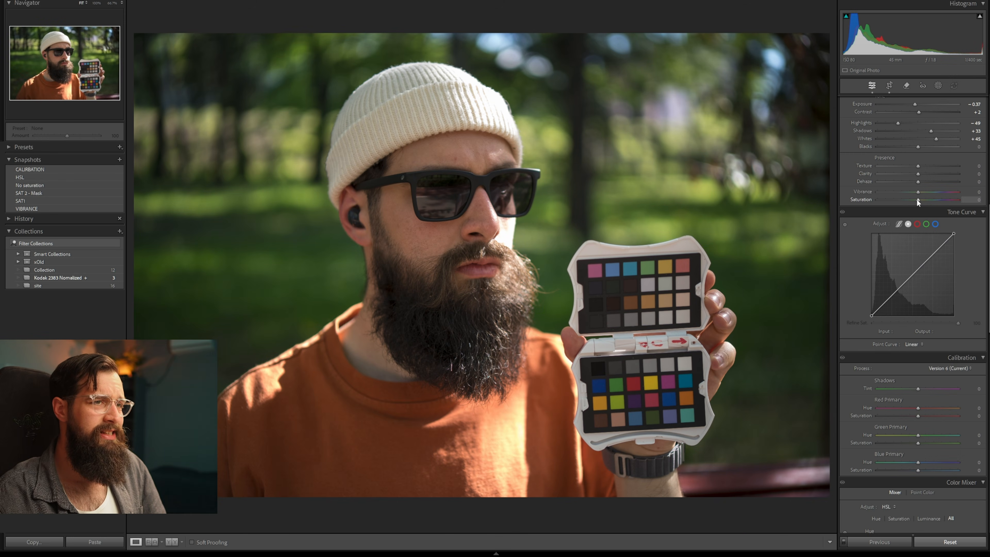
Step: Try a higher global Saturation on the portrait and reset its Highlights to 0
{"action": "left_click_drag", "start_coordinate": [917, 200], "coordinate": [945, 200]}
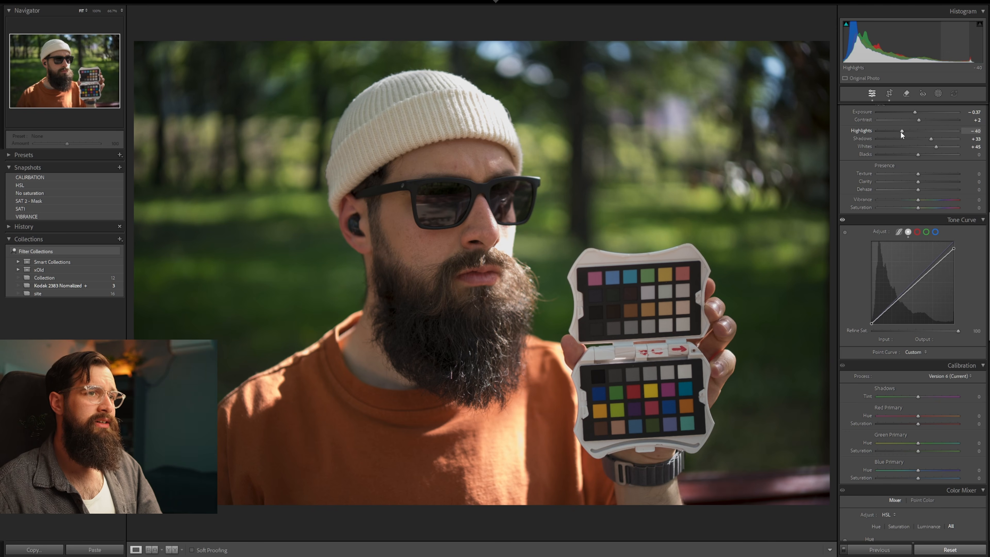
{"action": "double_click", "coordinate": [901, 131]}
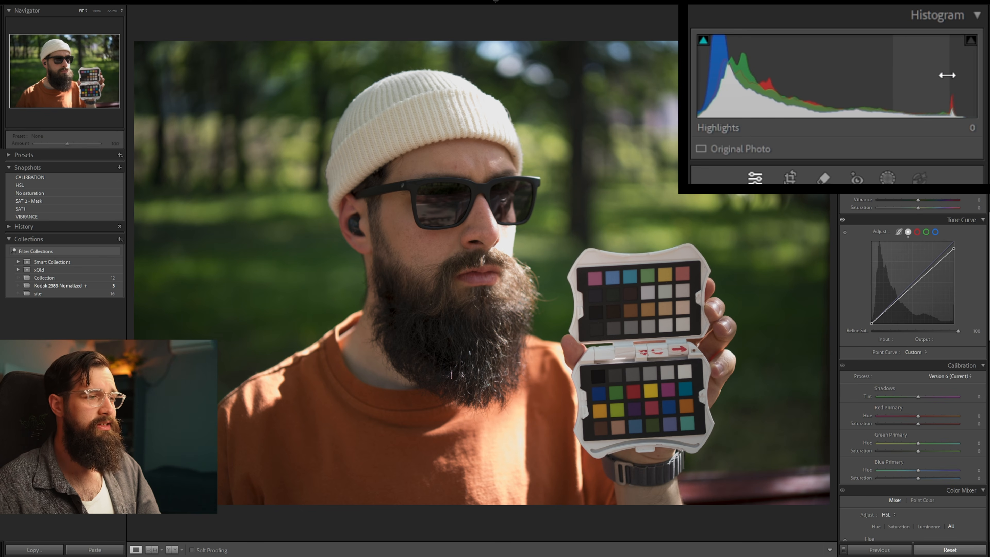
Step: Raise the global Saturation moderately while viewing the portrait and colour chart enlarged
{"action": "left_click", "coordinate": [509, 434]}
{"action": "key", "text": "ctrl+equal"}
{"action": "key", "text": "ctrl+equal"}
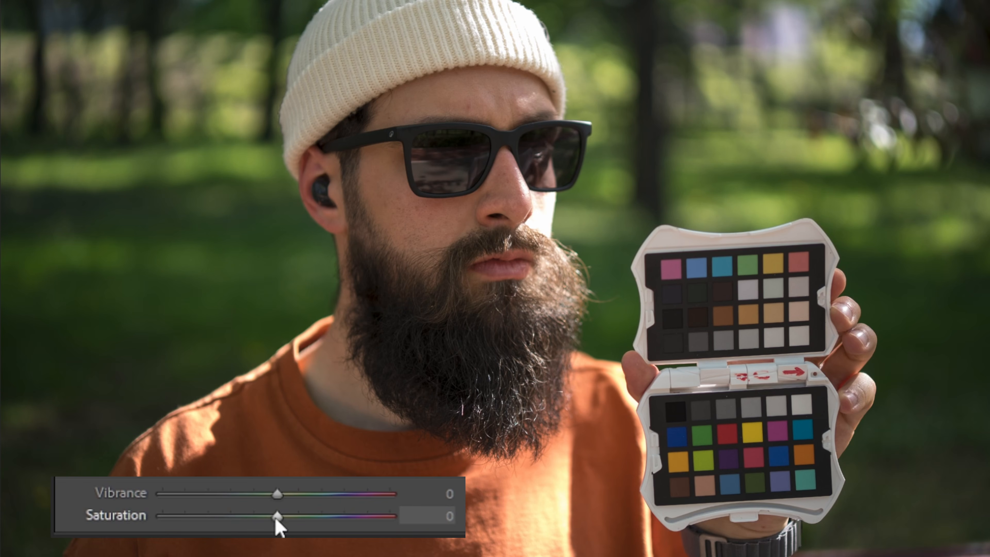
{"action": "left_click_drag", "start_coordinate": [278, 519], "coordinate": [308, 520]}
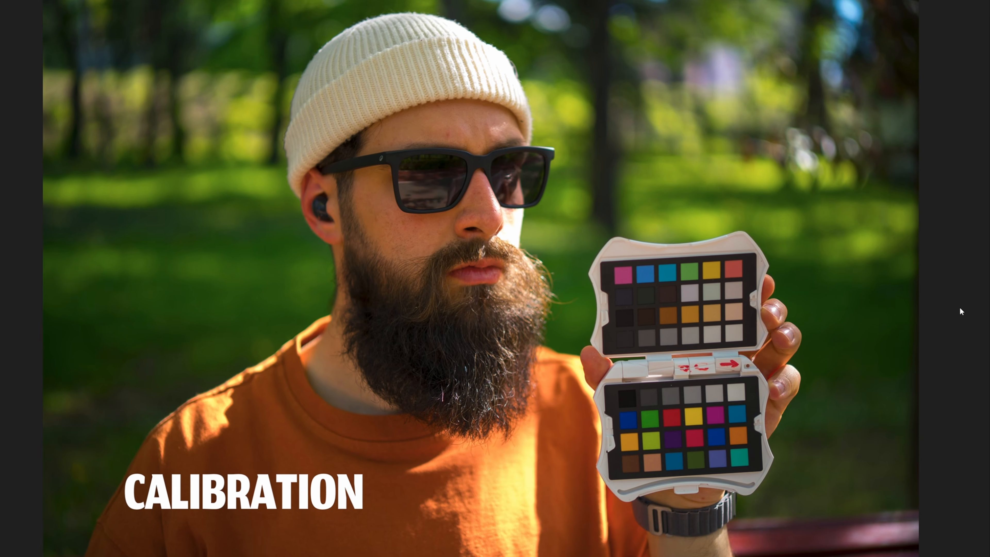
Step: Compare the calibration and base saturation versions of the portrait by alternating between them, examining the skin, shirt and colour chart
{"action": "key", "text": "Right"}
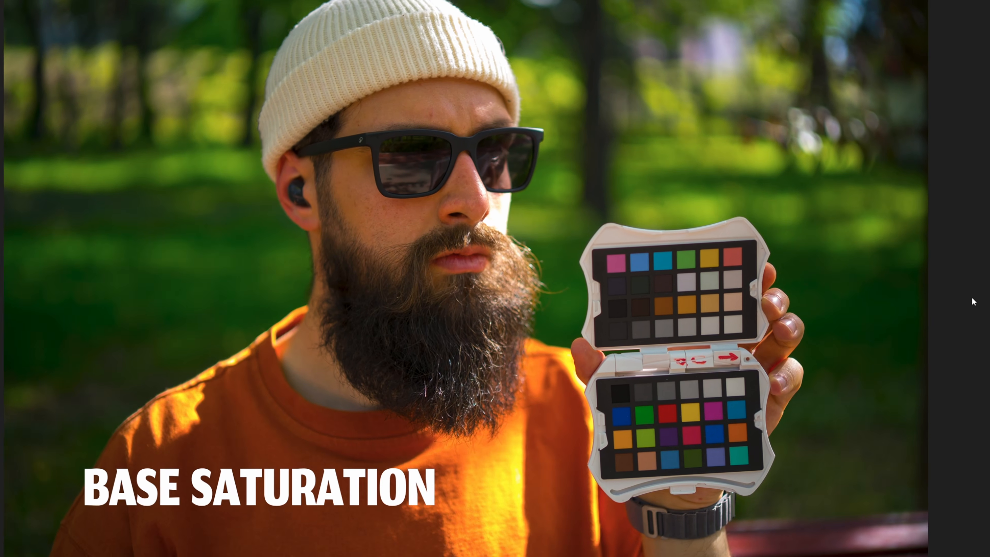
{"action": "key", "text": "Left"}
{"action": "key", "text": "Right"}
{"action": "key", "text": "Left"}
{"action": "key", "text": "Right"}
{"action": "key", "text": "Left"}
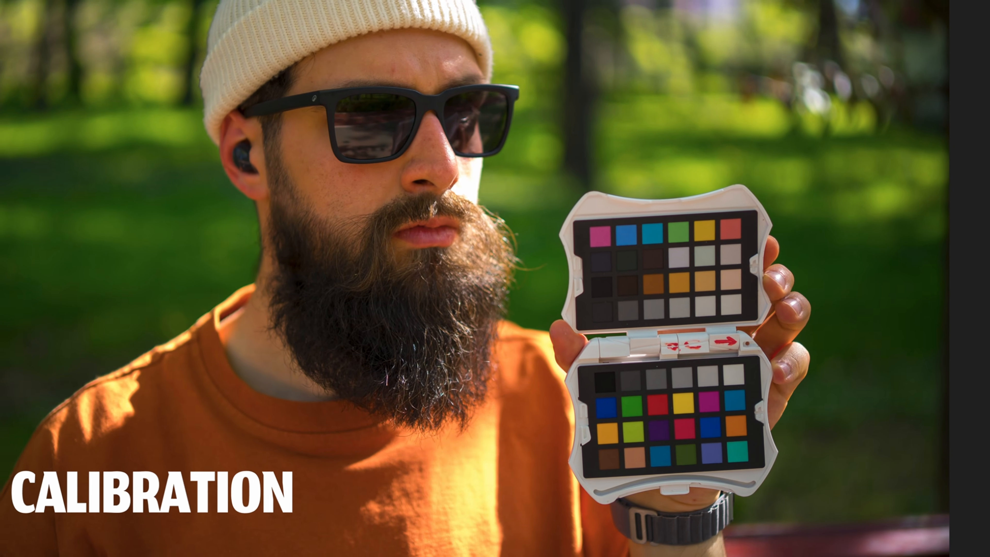
{"action": "key", "text": "Right"}
{"action": "key", "text": "Left"}
{"action": "key", "text": "Right"}
{"action": "key", "text": "Left"}
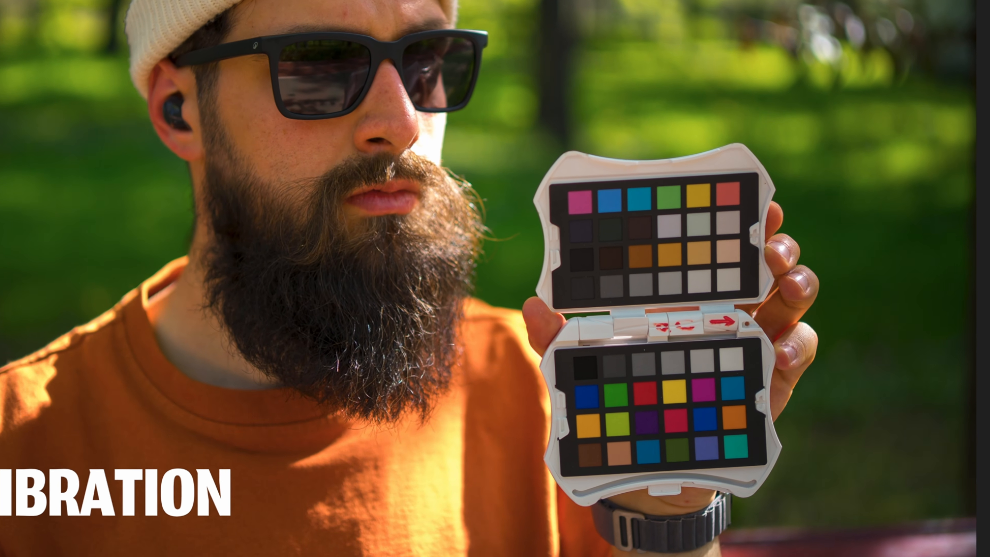